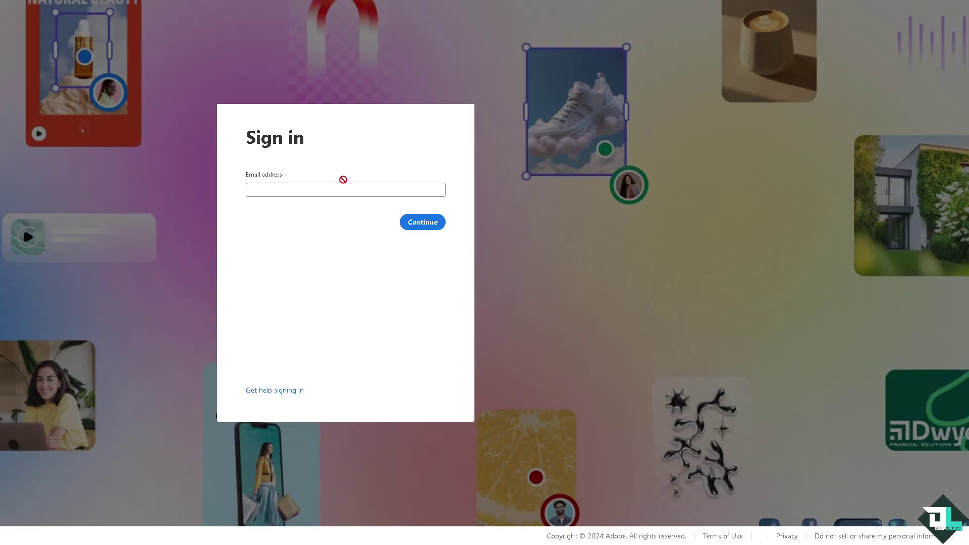
Pick the account option on the Adobe sign-in page to reach the 'How to Make Transparent Background' design
click(328, 149)
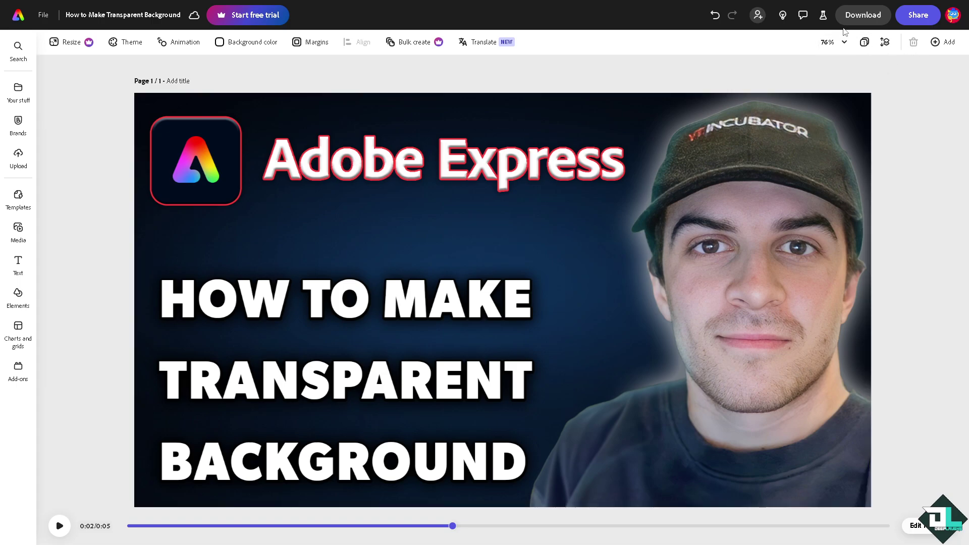
Review the Download panel's file formats, keep MP4, and close it without downloading
click(856, 18)
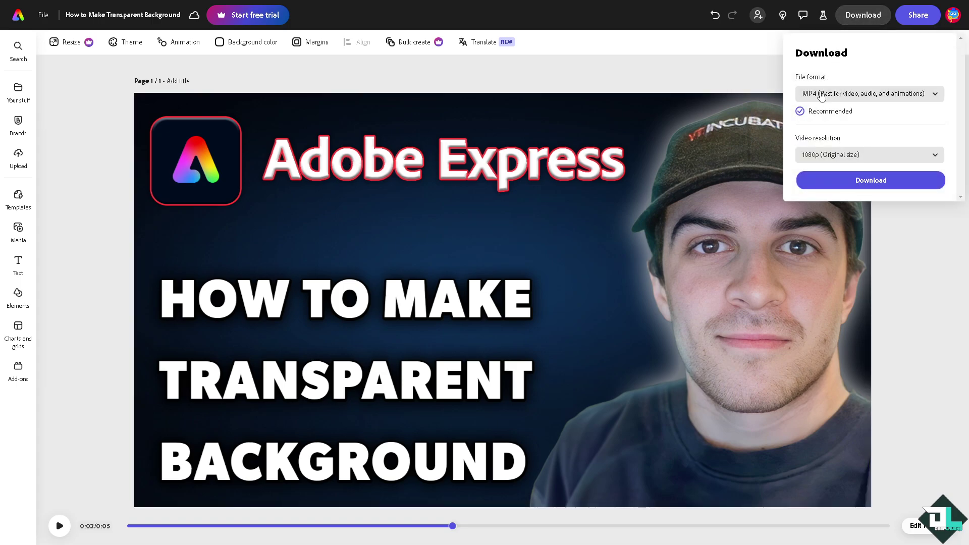
click(904, 94)
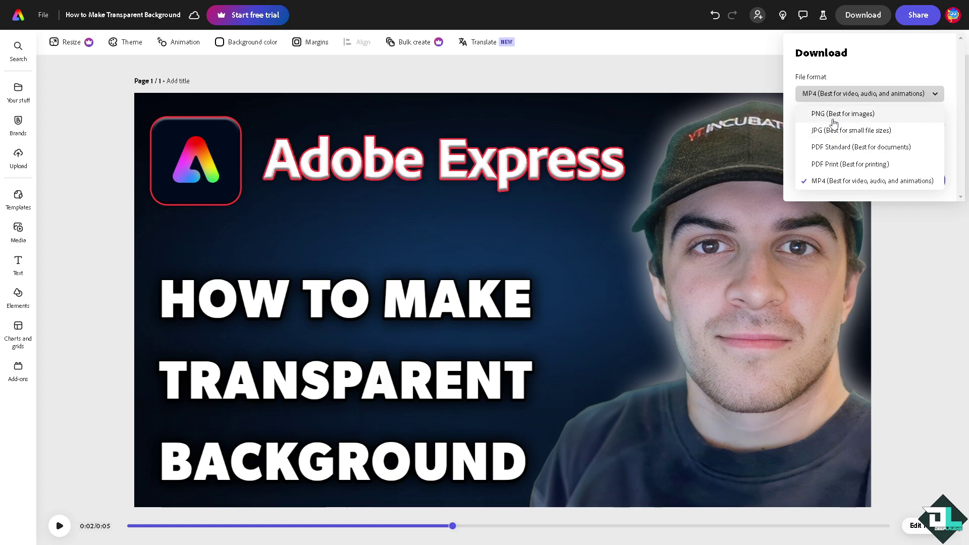
click(848, 67)
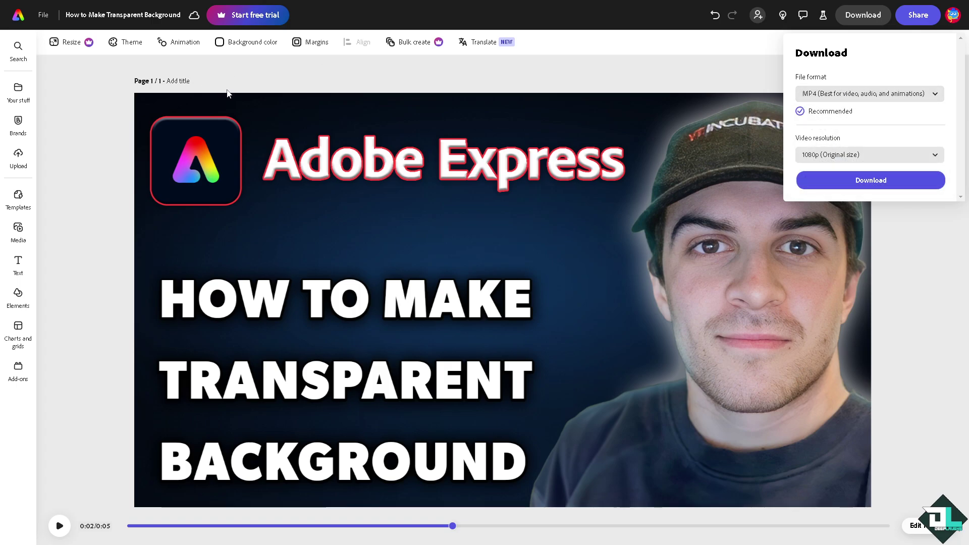
click(342, 117)
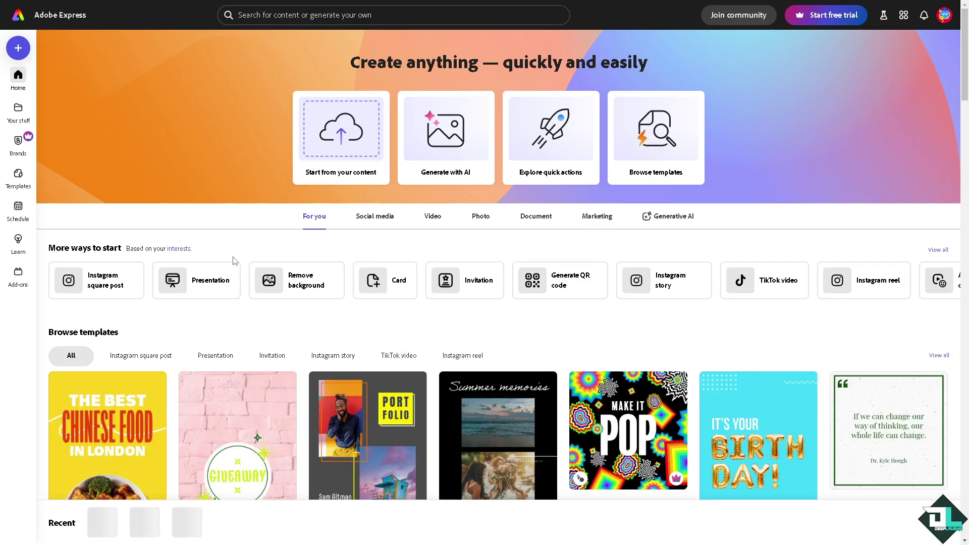
Choose Remove background from the Quick actions under View all
click(938, 254)
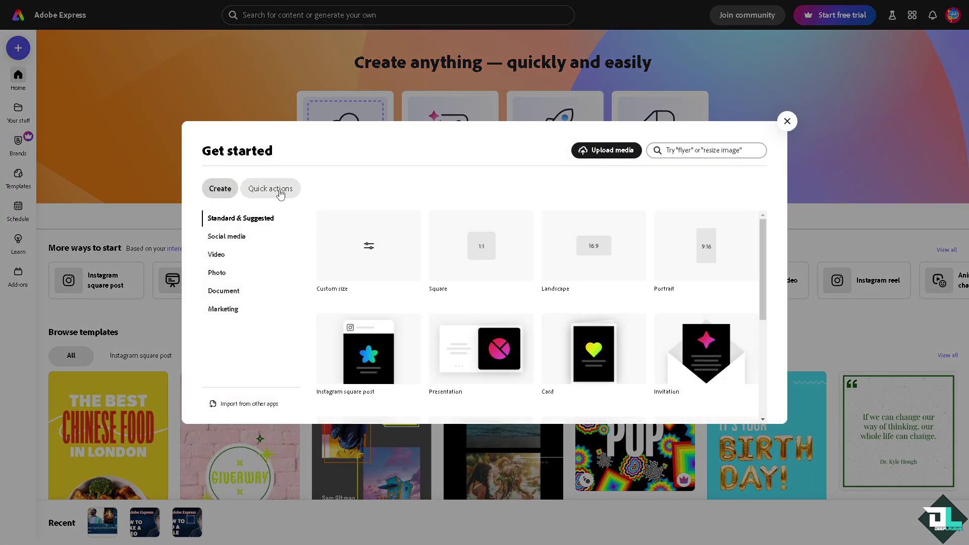
click(275, 190)
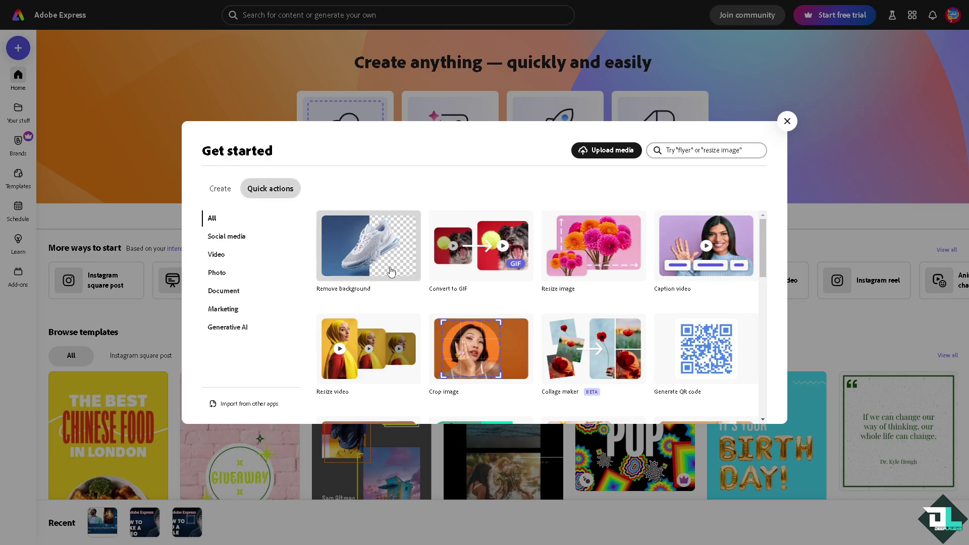
click(366, 255)
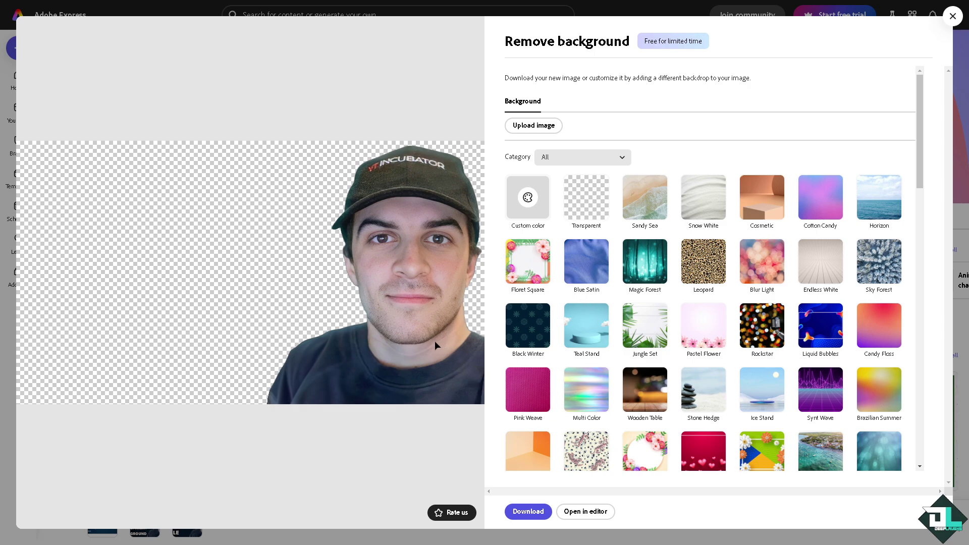
scroll(561, 398, down, 2)
scroll(553, 405, down, 2)
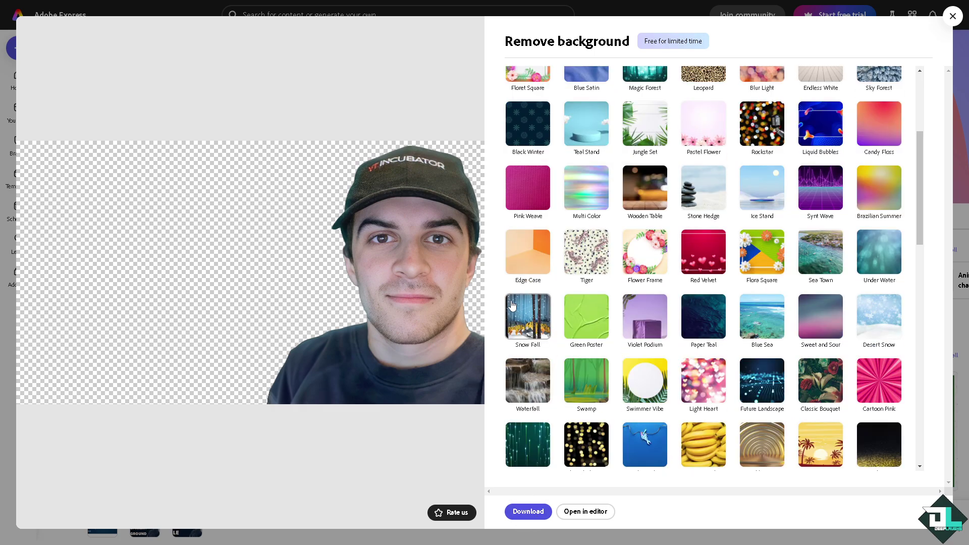
Open the cutout in the editor and add a recent video from Media
click(597, 514)
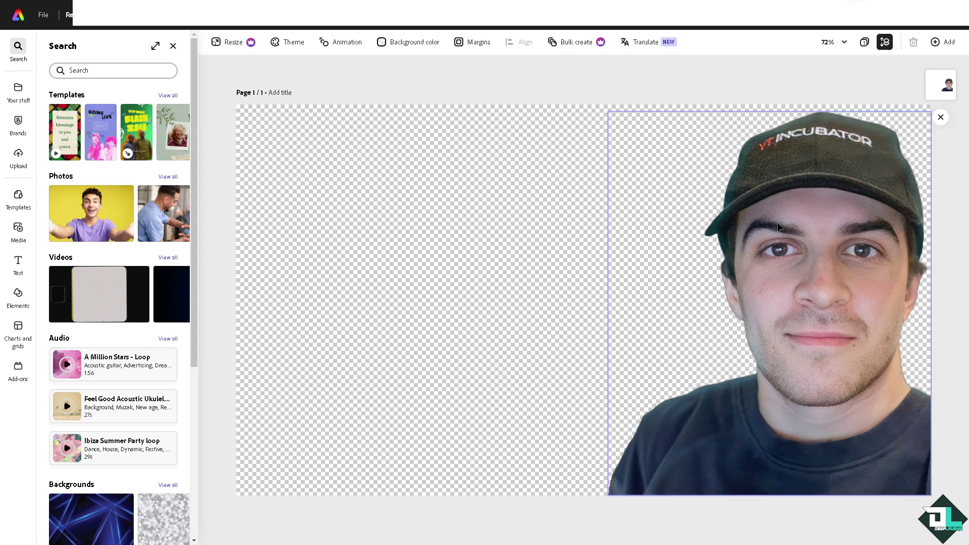
click(19, 228)
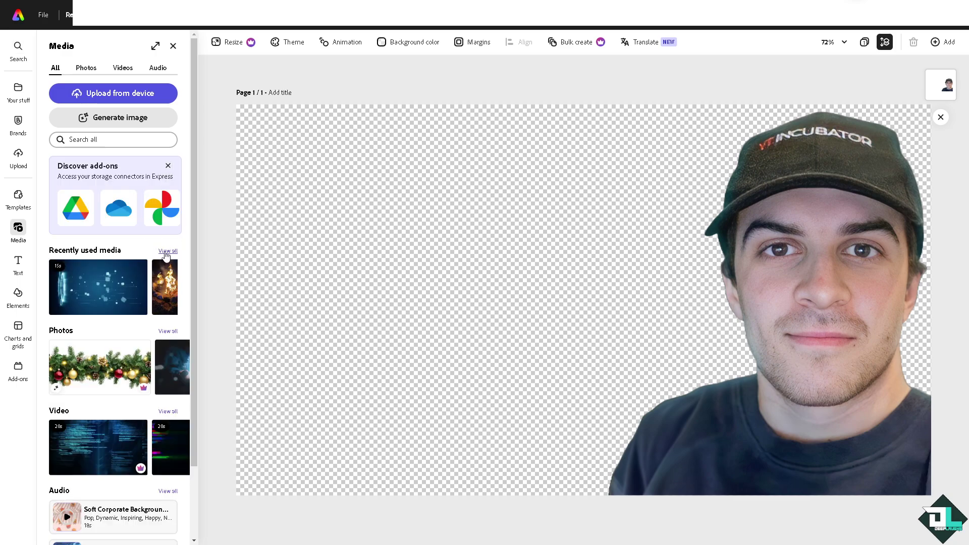
click(168, 251)
click(77, 354)
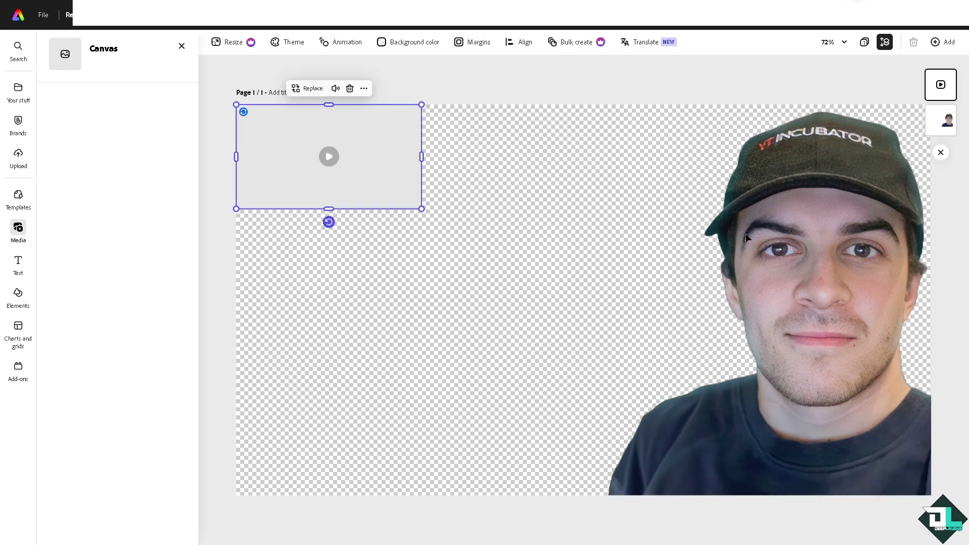
Stretch the video to fill the canvas, send it behind the man, and play it
drag(421, 209, 931, 495)
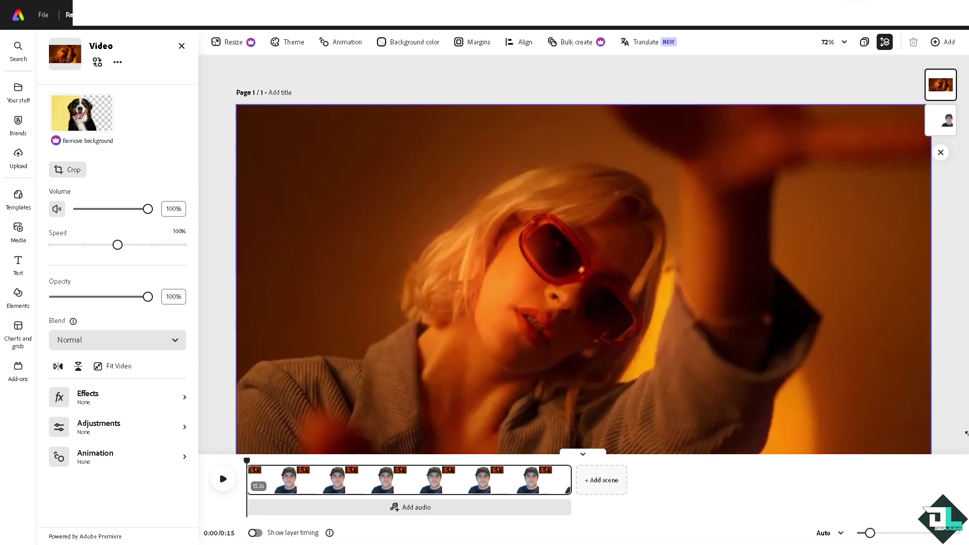
right_click(478, 240)
click(482, 387)
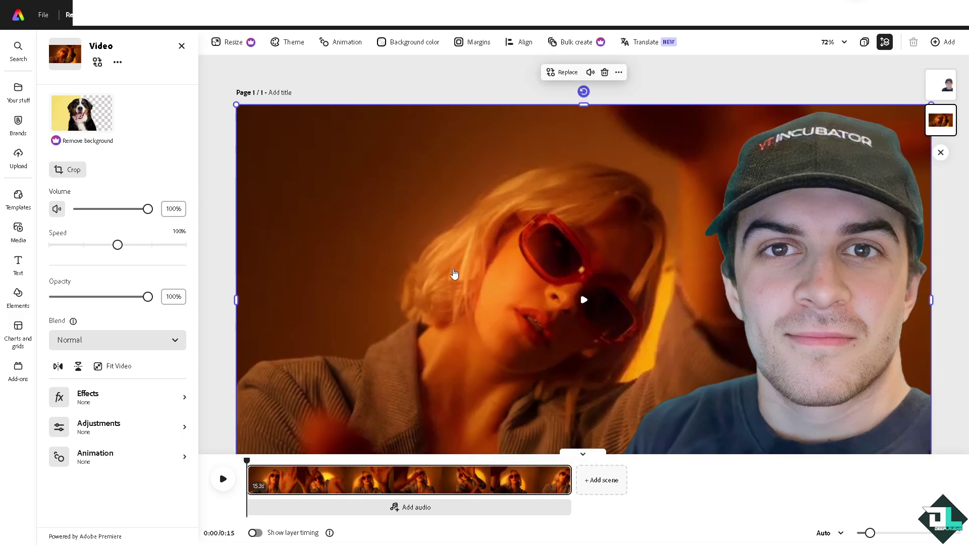
click(584, 299)
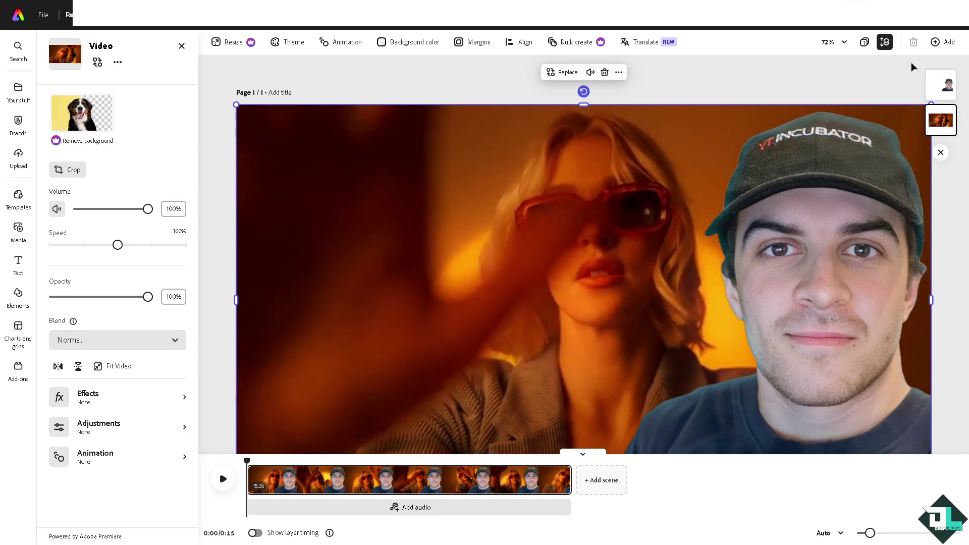
Check the download formats with MP4 kept, then bring up the Share options
click(871, 14)
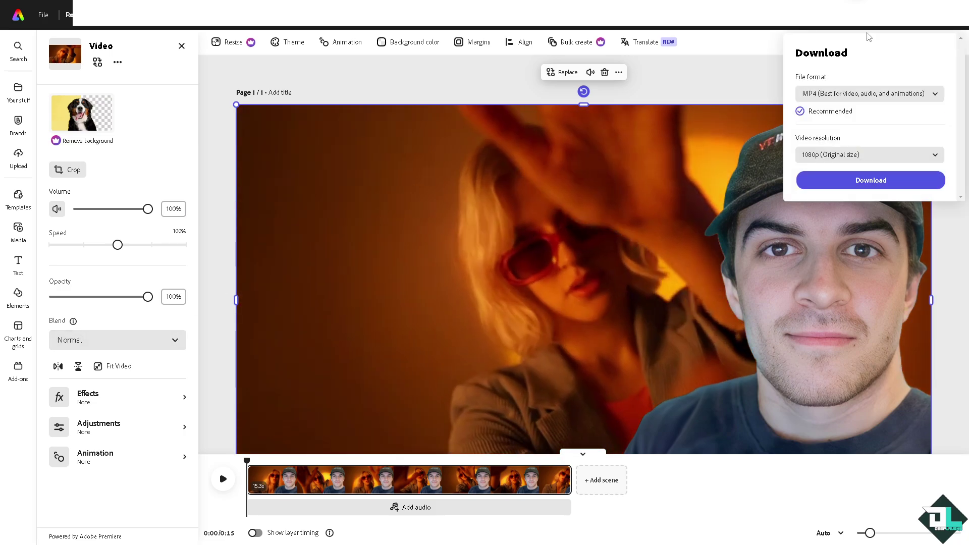
click(844, 94)
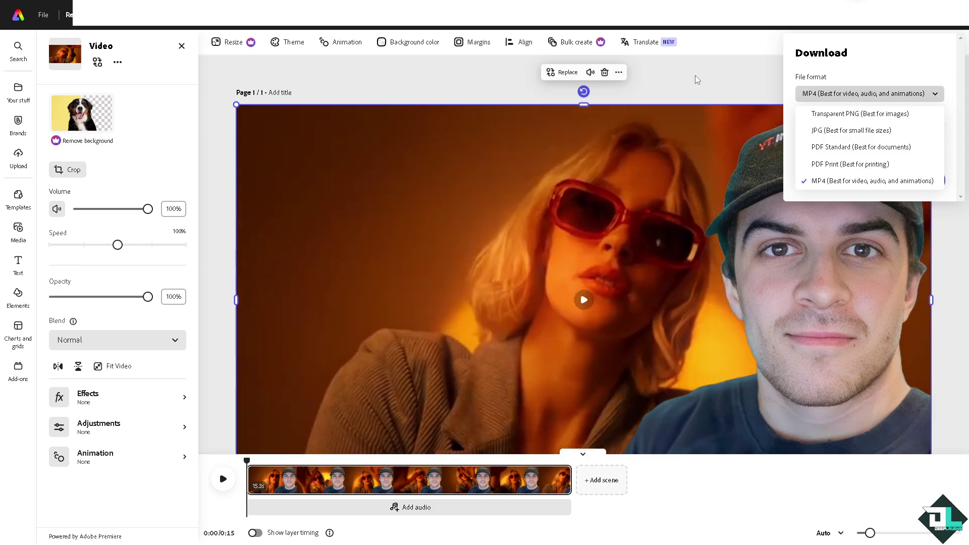
click(697, 80)
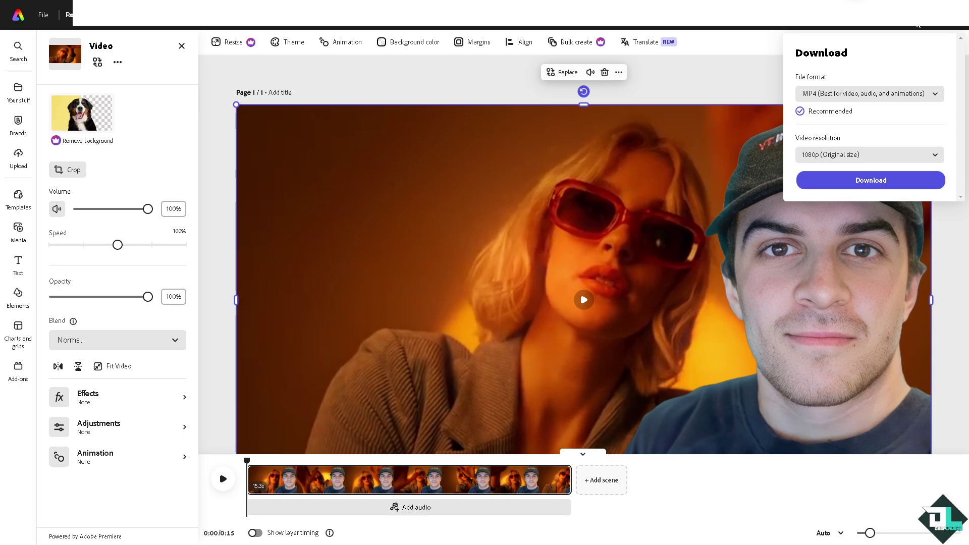
click(871, 180)
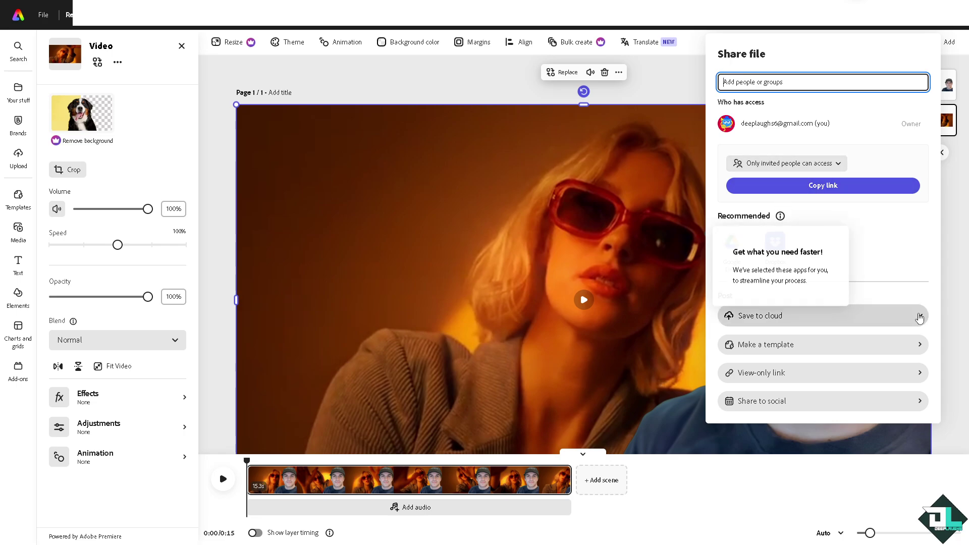
Expand Save to cloud to view Google Drive, OneDrive and Dropbox, then close the panel
click(920, 317)
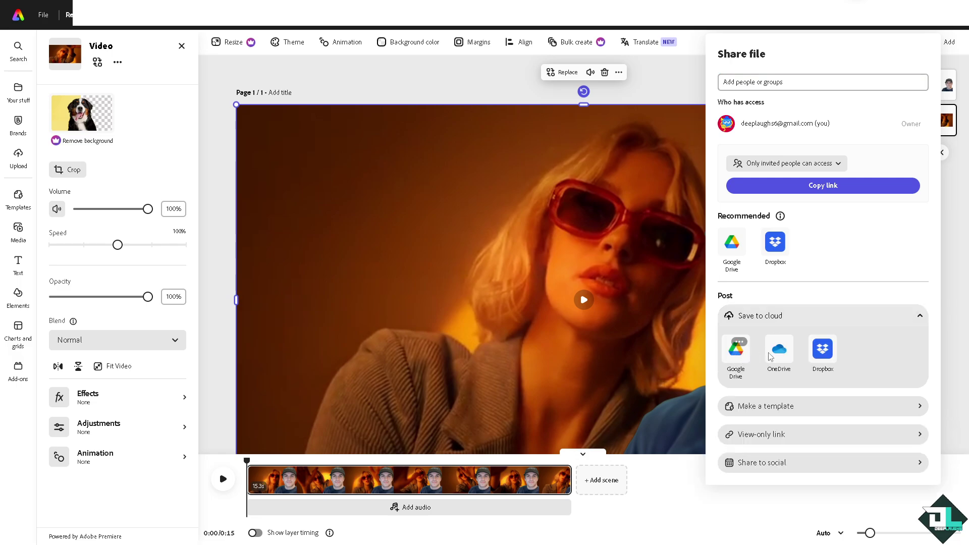
click(468, 95)
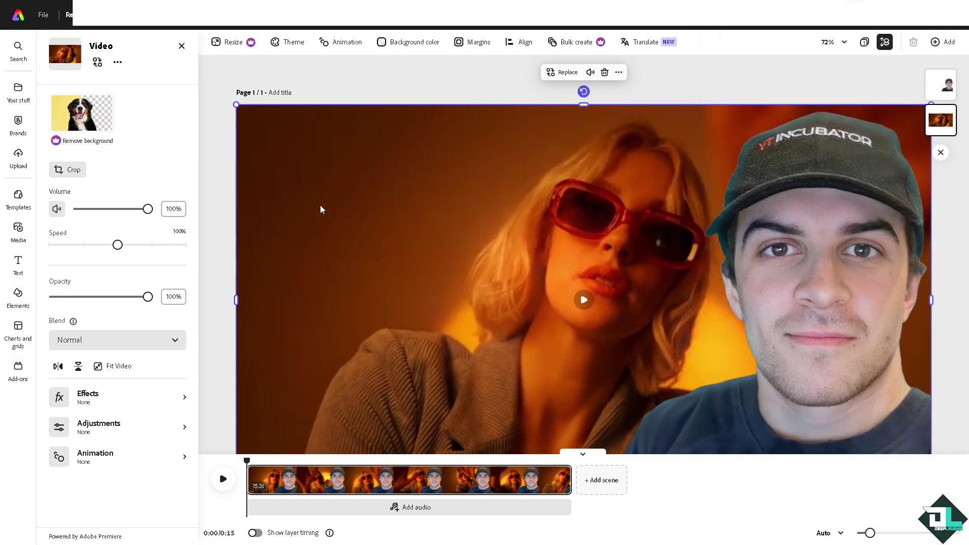